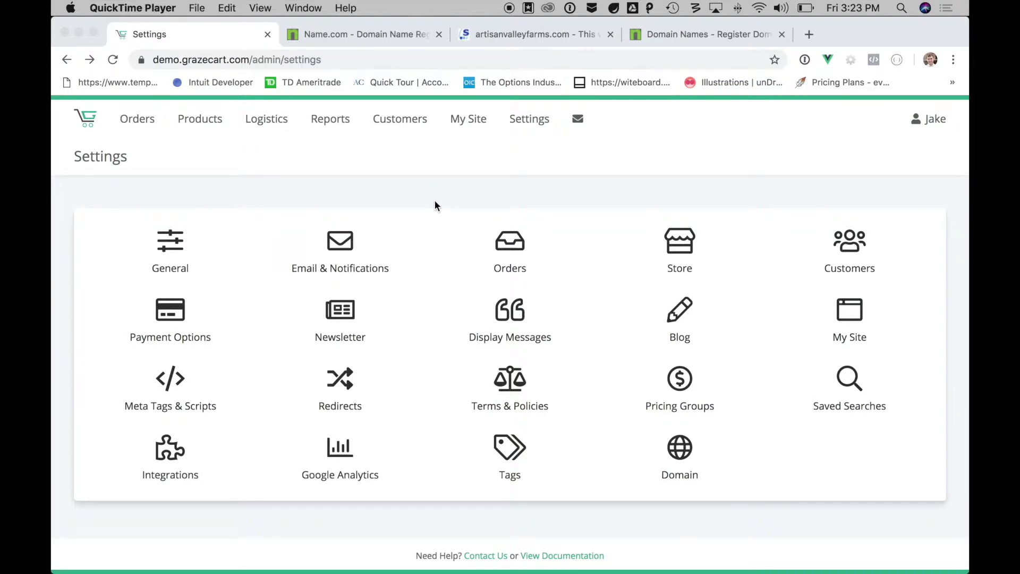
- Open the store's Domain settings and enter artisanvalleyfarms.com as the custom domain
click(683, 34)
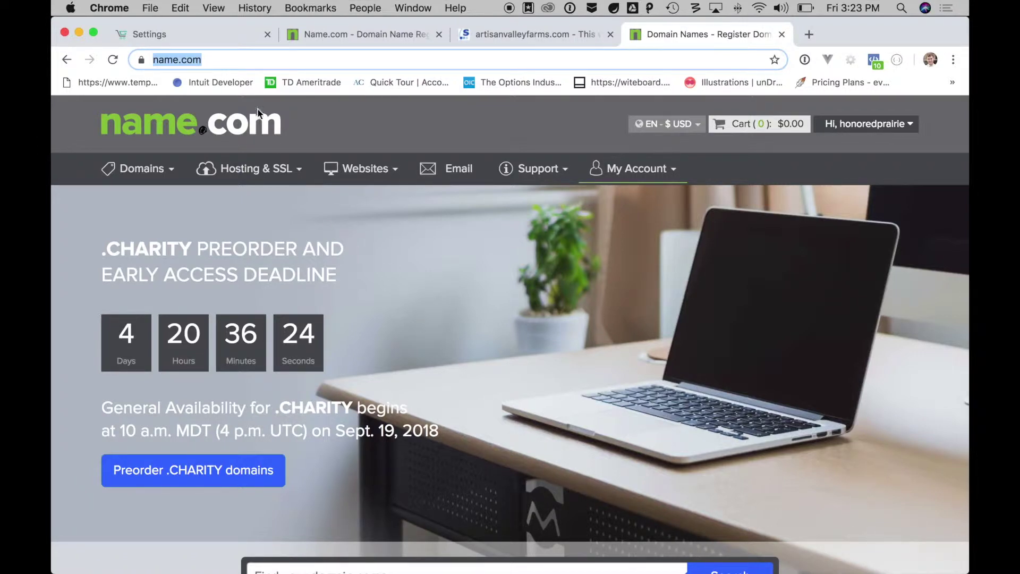
click(180, 36)
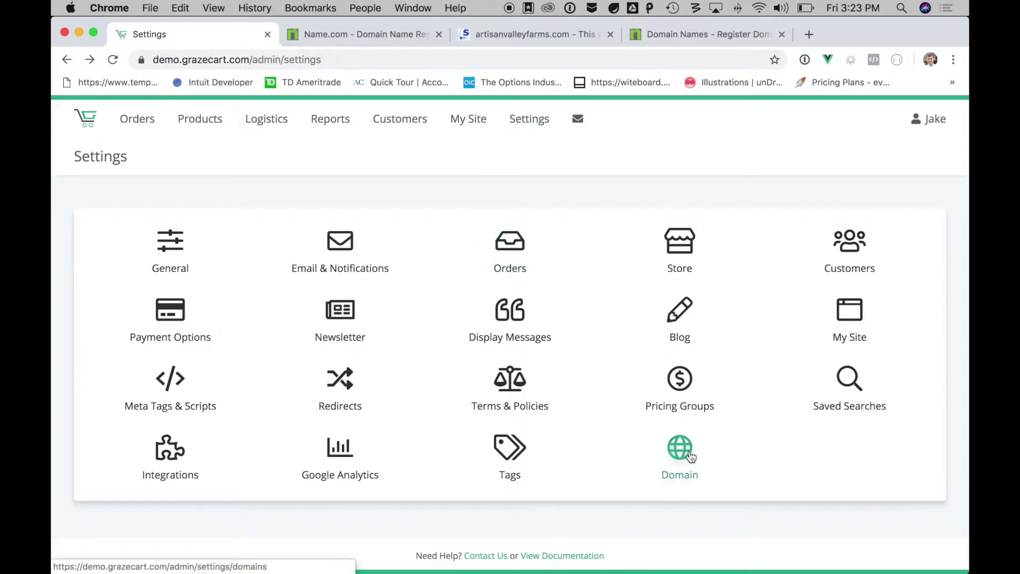
click(680, 449)
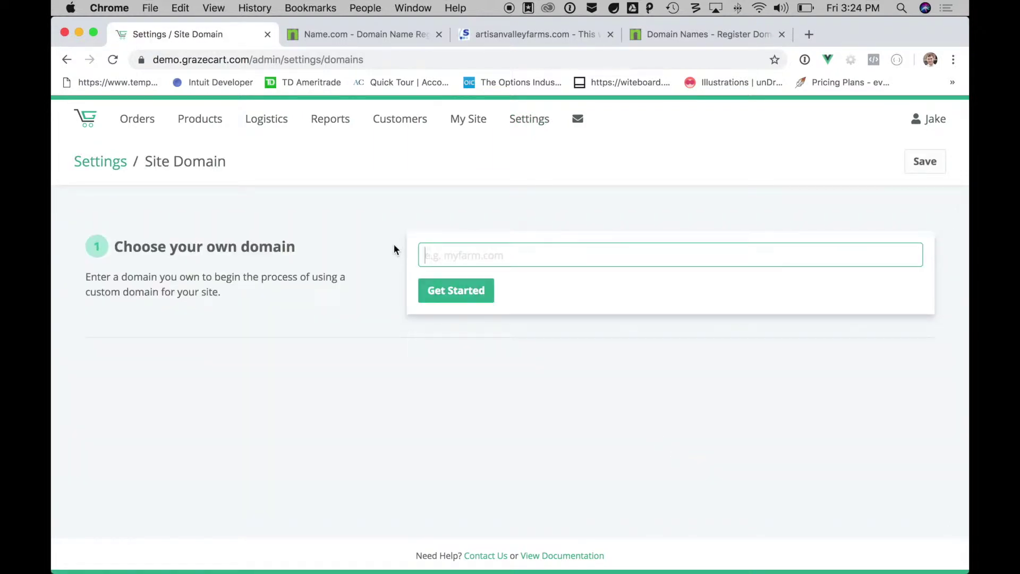
text(artisanvalleyfarms.com)
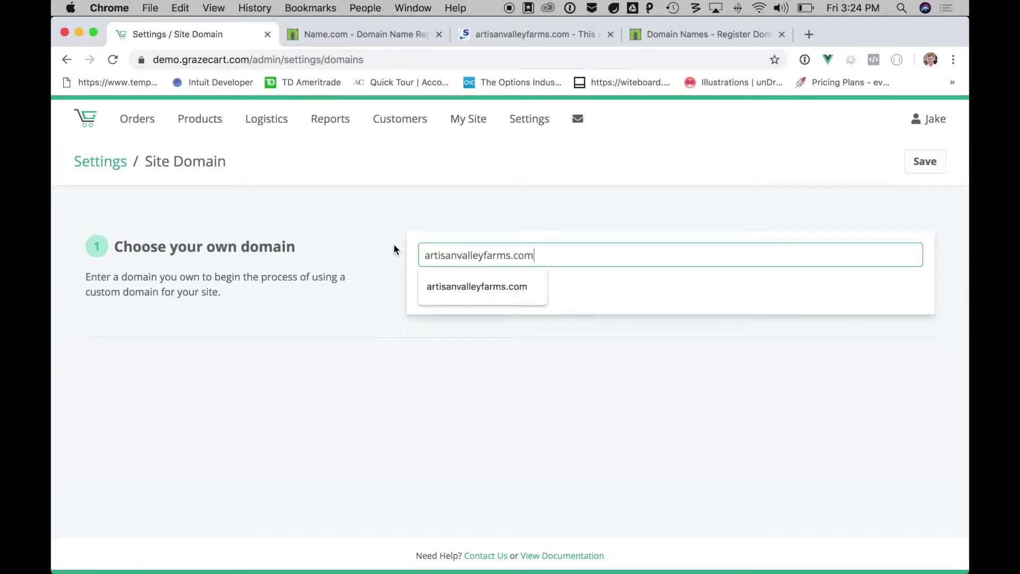
text(www.)
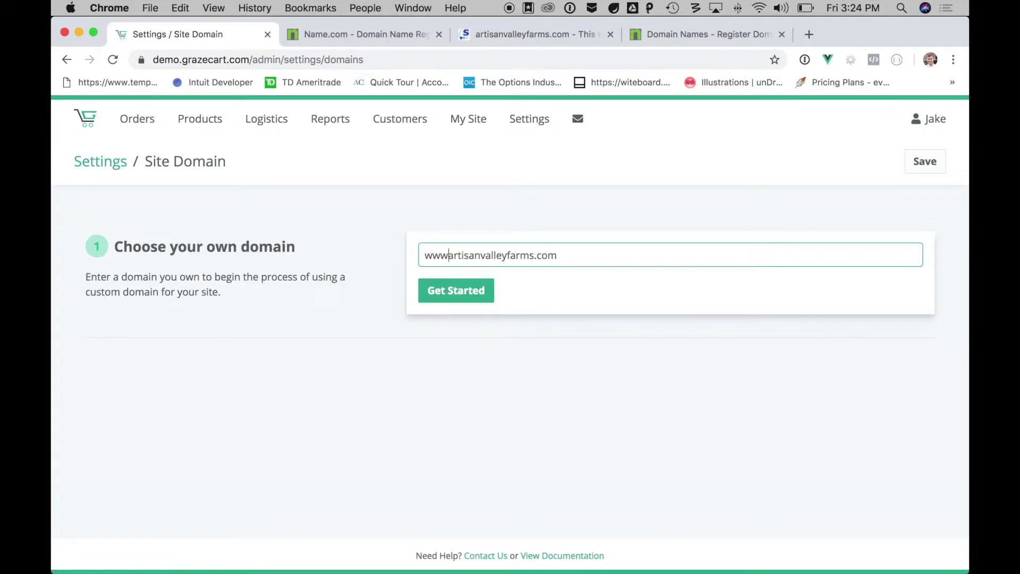
click(386, 251)
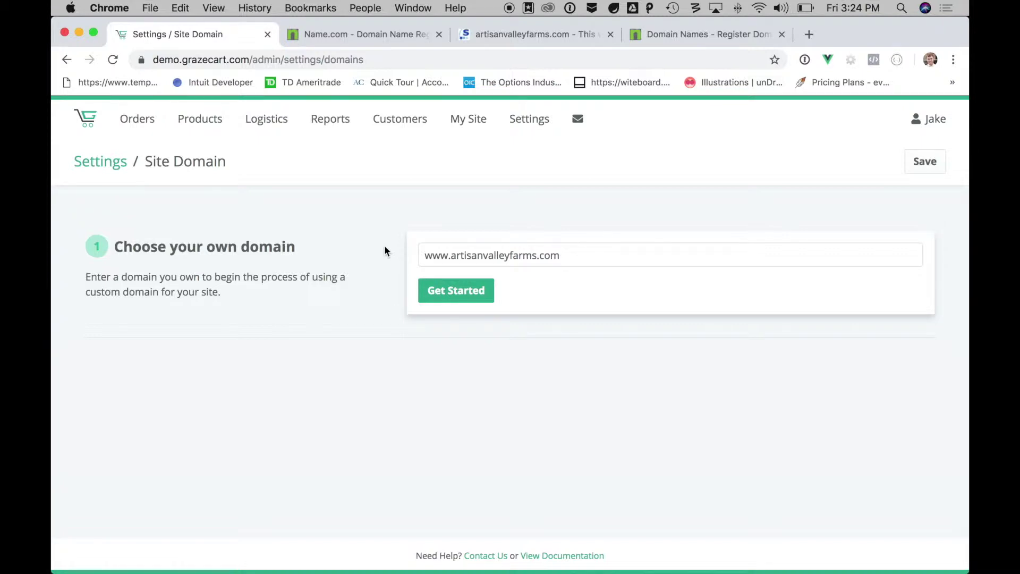
drag(448, 256, 406, 253)
key(BackSpace)
click(366, 249)
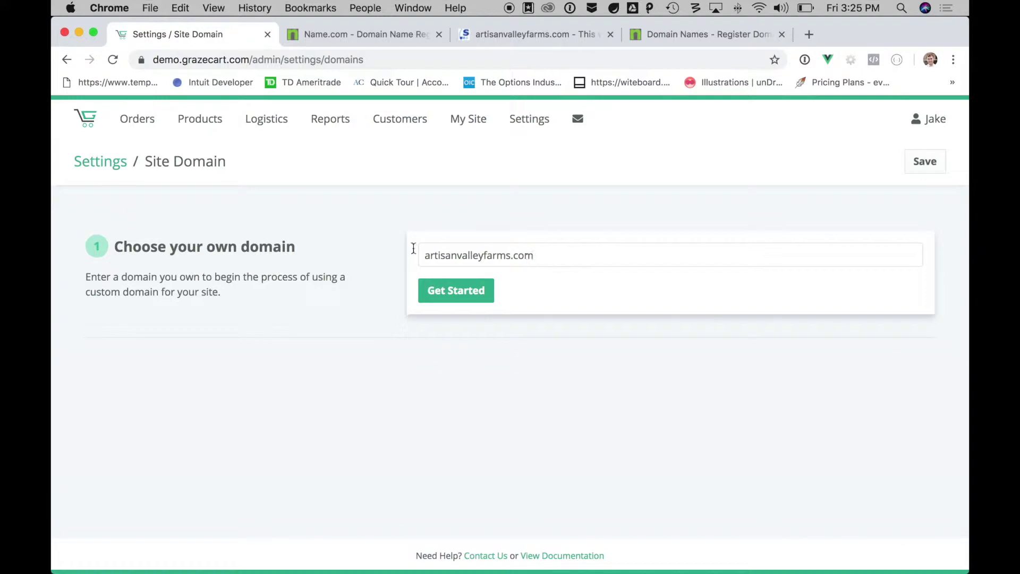
- Start the custom domain setup for artisanvalleyfarms.com to bring up the required DNS records
click(434, 292)
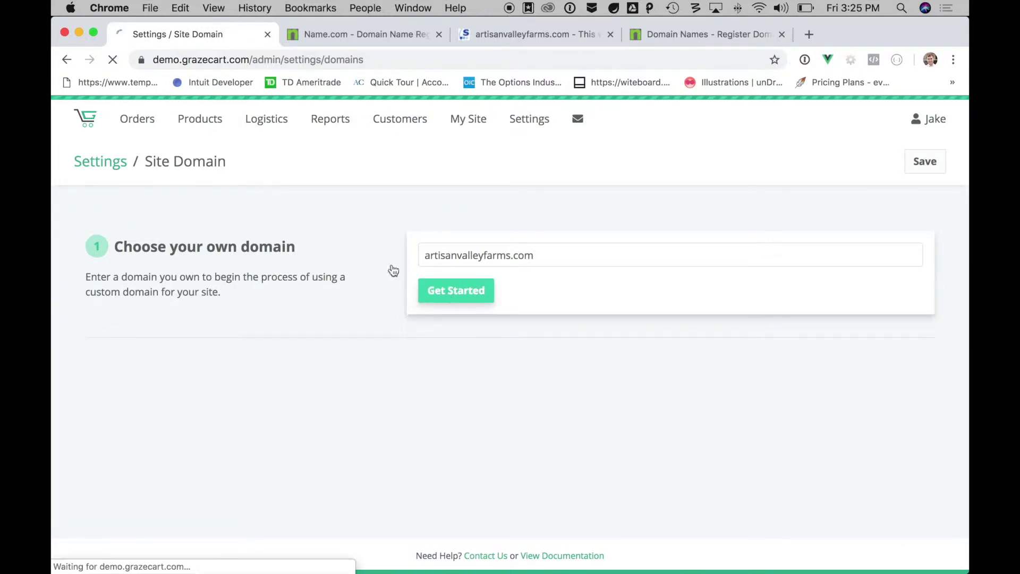
scroll(367, 252, down, 1)
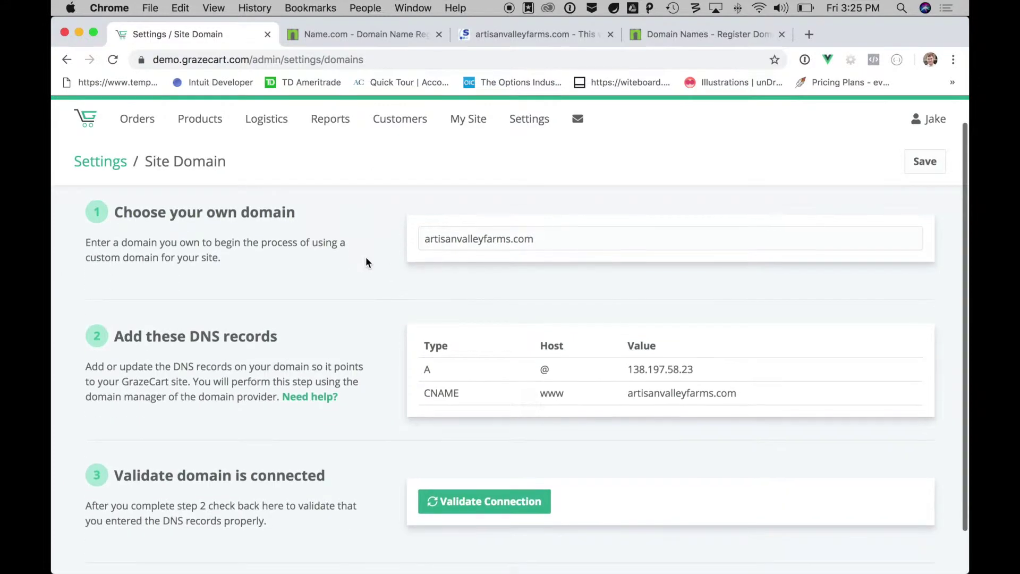
scroll(367, 261, down, 1)
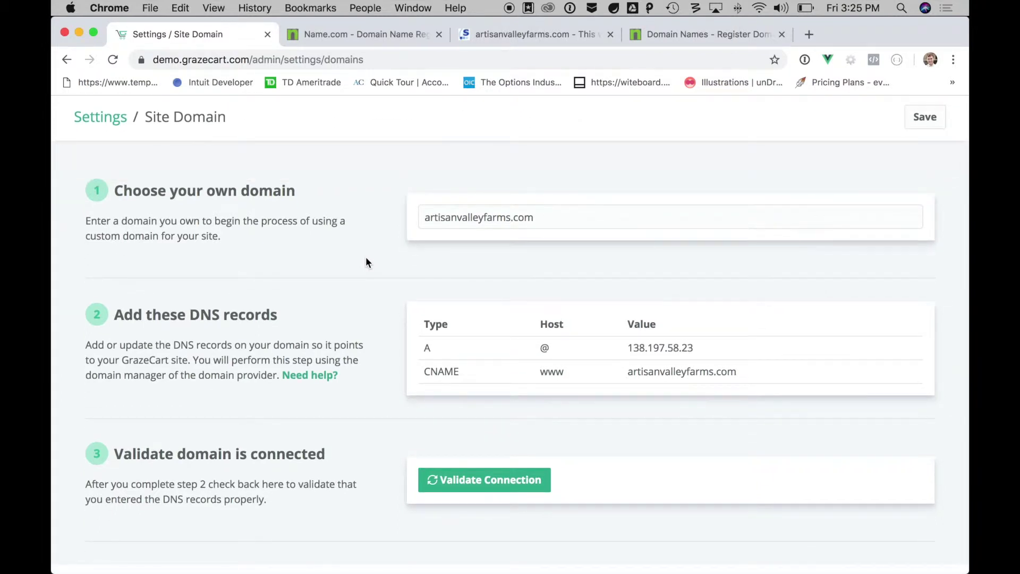
scroll(378, 291, down, 1)
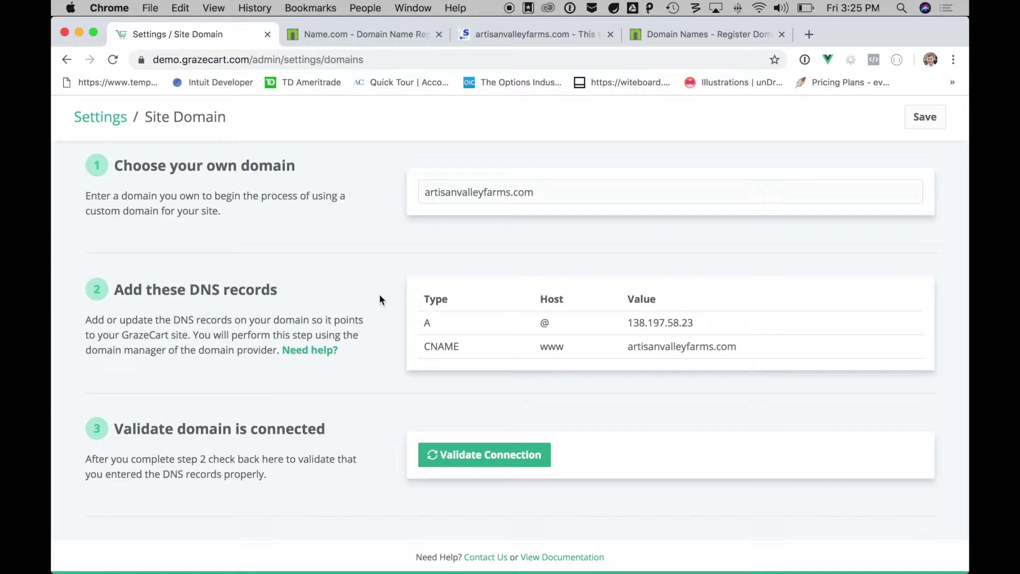
scroll(379, 300, down, 1)
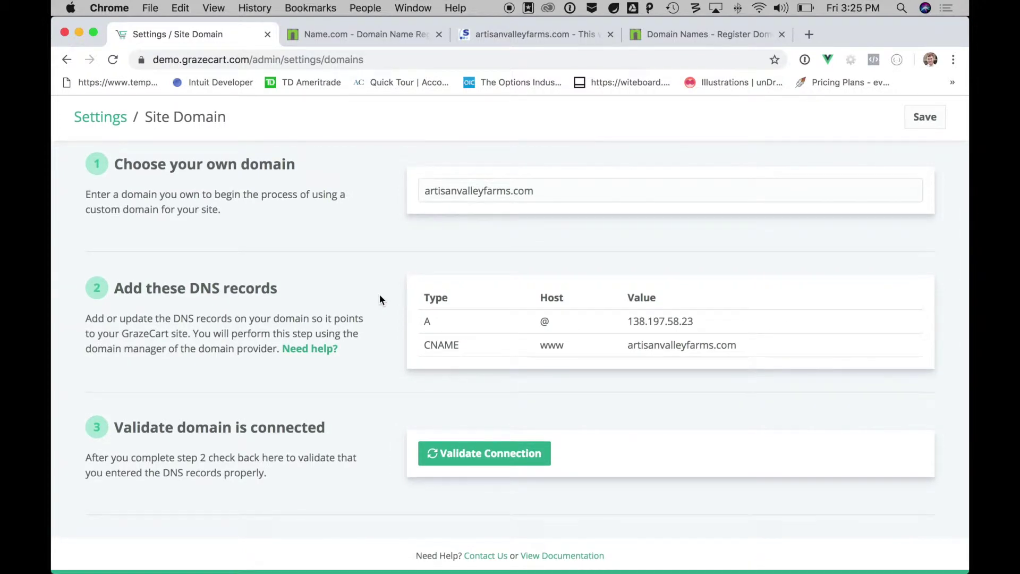
- Examine the required DNS records, comparing the hosts and values of the A and CNAME entries
drag(112, 288, 297, 287)
click(298, 289)
drag(713, 321, 629, 321)
click(710, 321)
drag(422, 352, 739, 351)
click(626, 356)
drag(541, 346, 563, 346)
click(629, 346)
drag(628, 346, 737, 346)
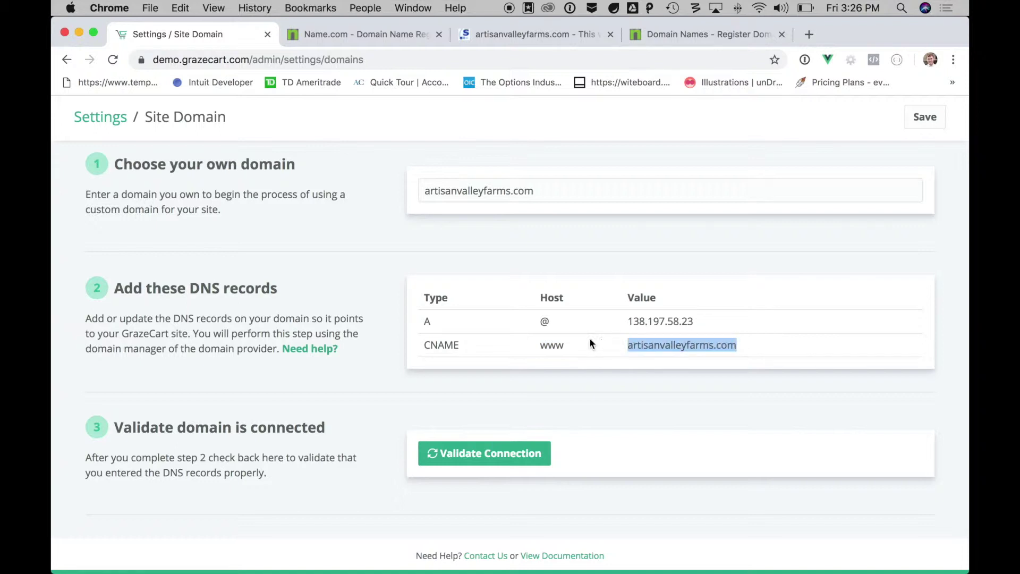
drag(540, 347, 562, 345)
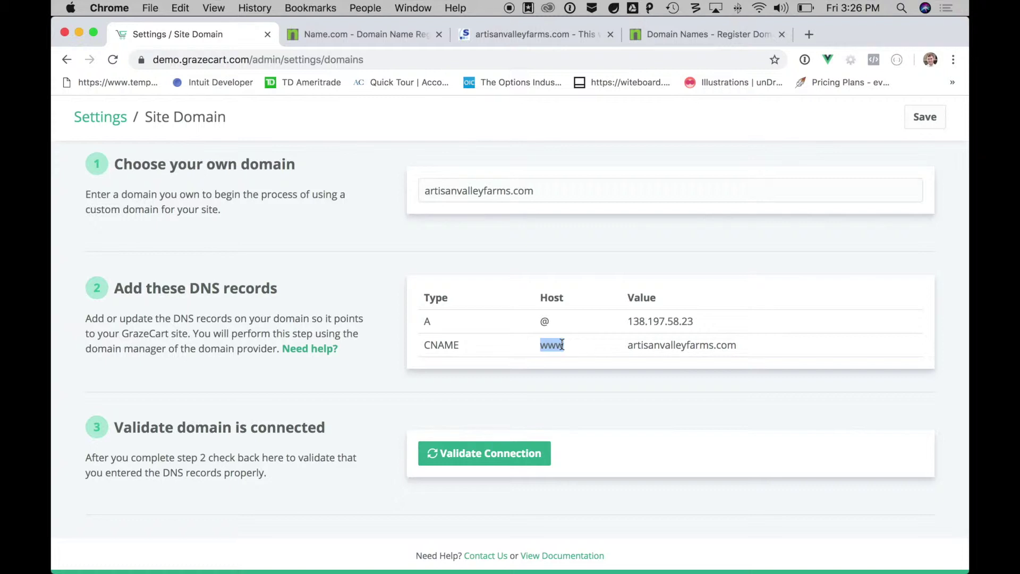
click(602, 348)
drag(541, 347, 563, 344)
drag(541, 346, 558, 346)
click(569, 339)
drag(538, 344, 564, 346)
click(582, 347)
- Switch to Name.com and open the DNS records of artisanvalleyfarms.com
click(352, 34)
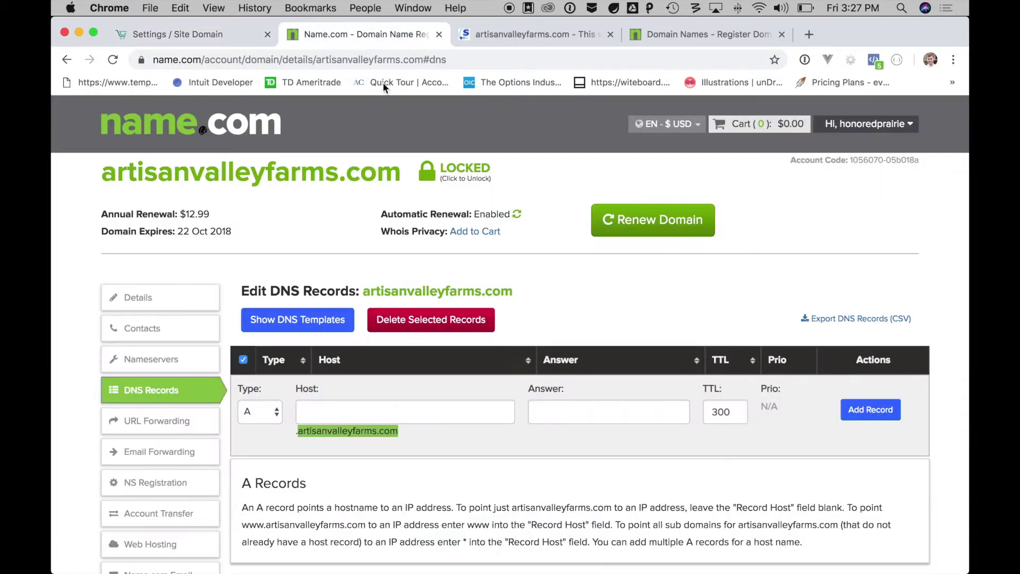
scroll(573, 281, down, 3)
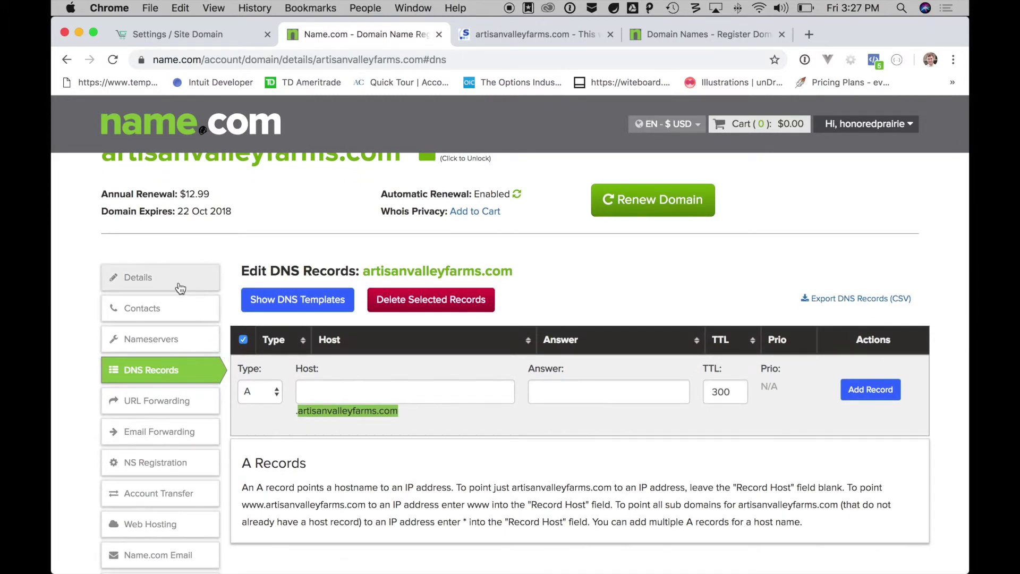
scroll(156, 378, up, 1)
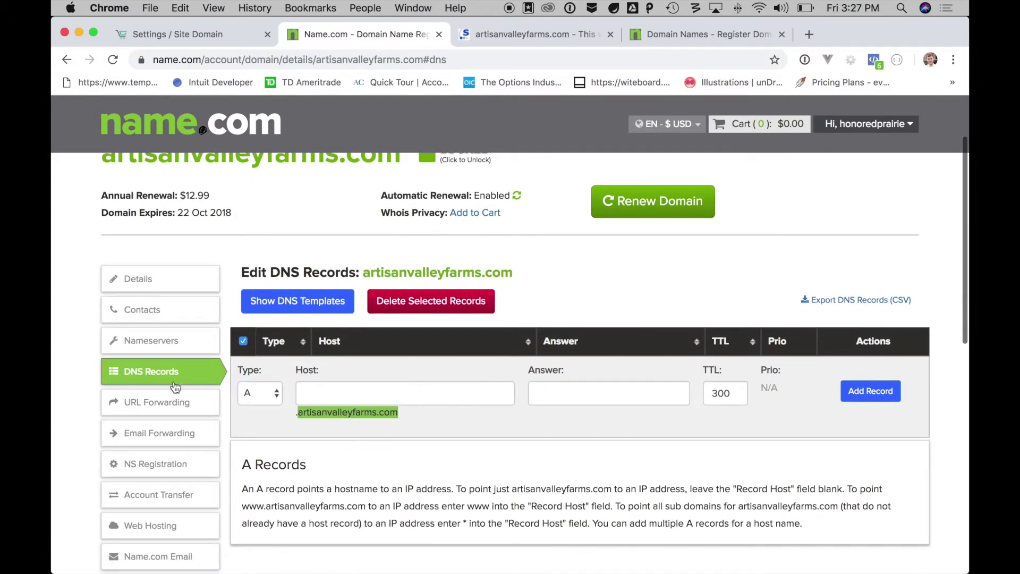
click(154, 379)
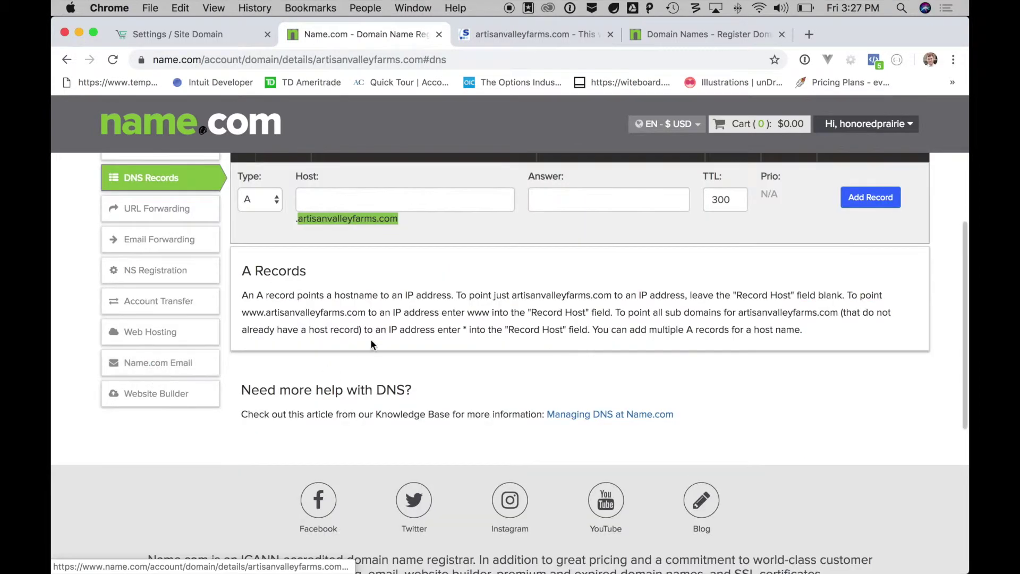
scroll(409, 335, up, 4)
scroll(450, 377, up, 2)
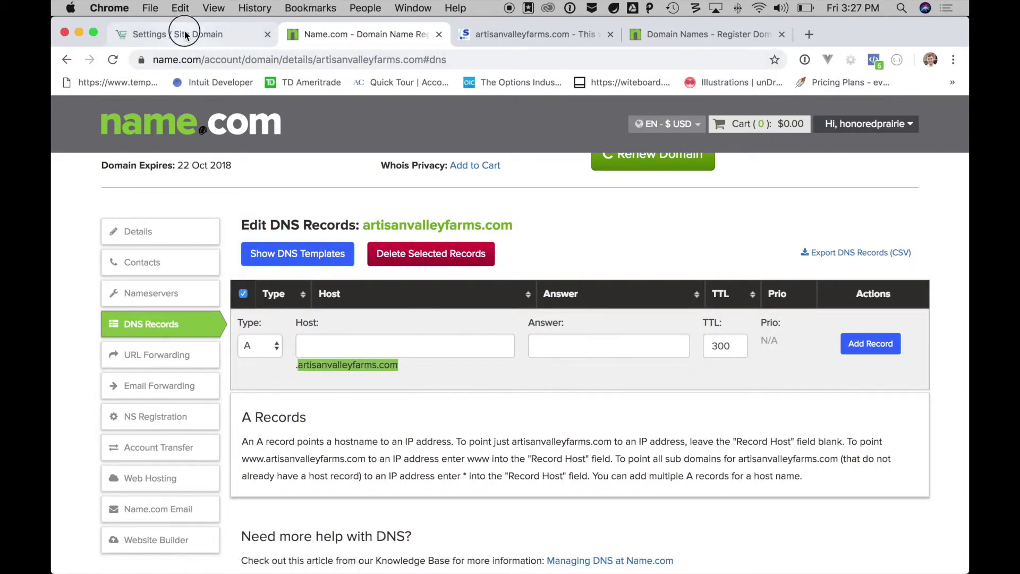
- Return to the GrazeCart site domain settings and copy the A record's value, 138.197.58.23
click(159, 33)
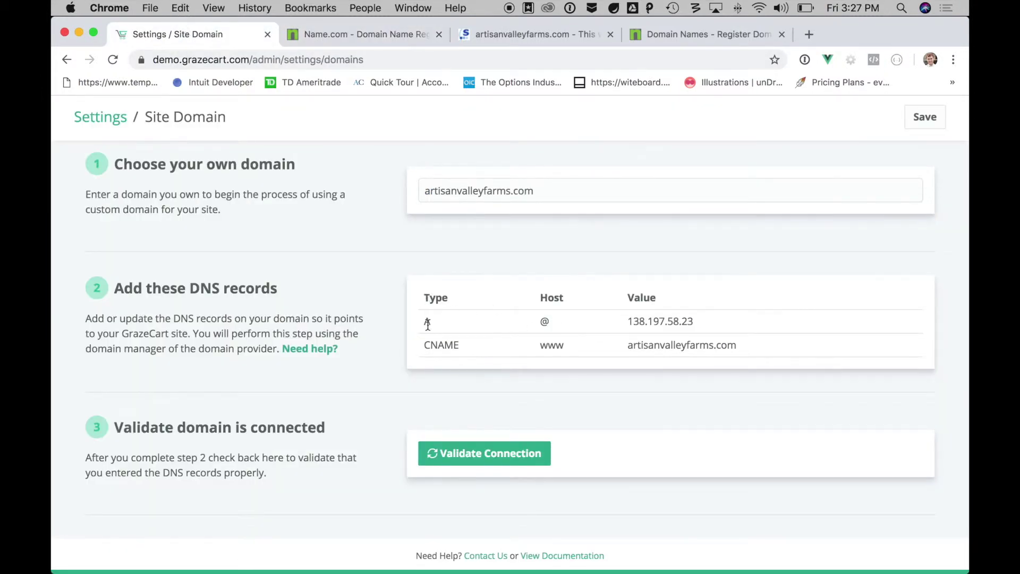
click(547, 322)
double_click(545, 322)
drag(628, 322, 694, 325)
key(super+c)
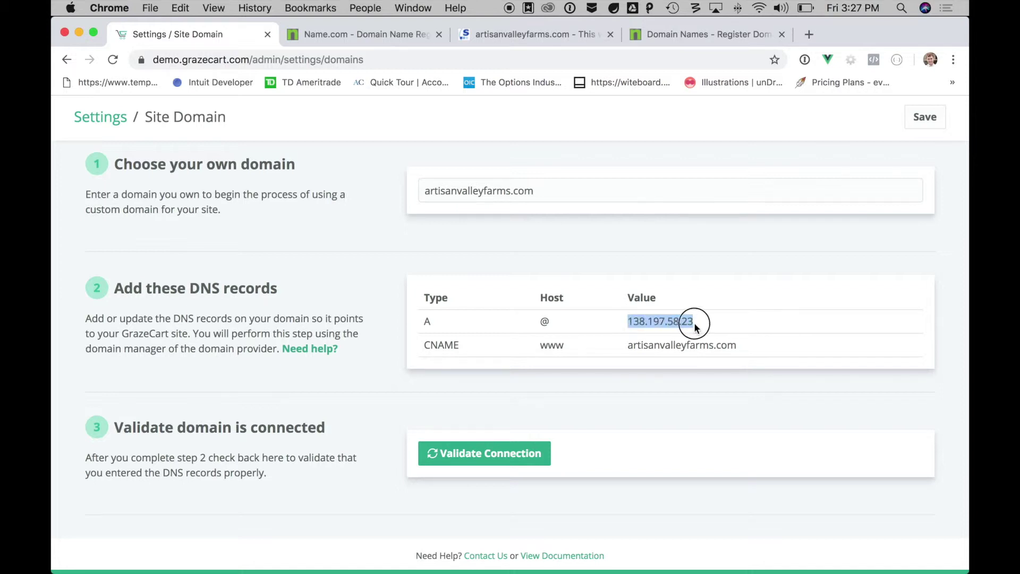
- Add an A record in Name.com with host @ and answer 138.197.58.23
click(362, 36)
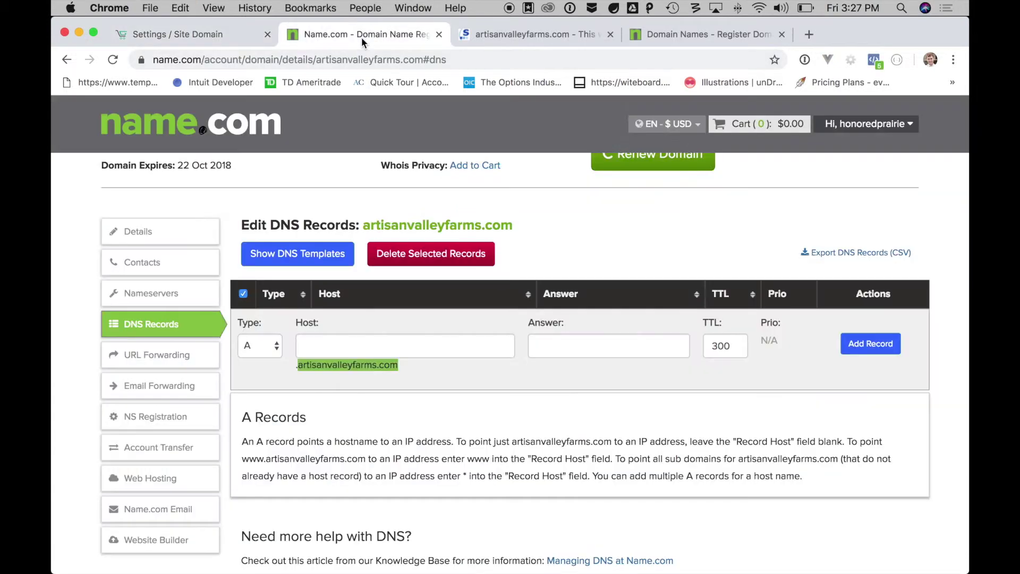
click(350, 352)
text(@)
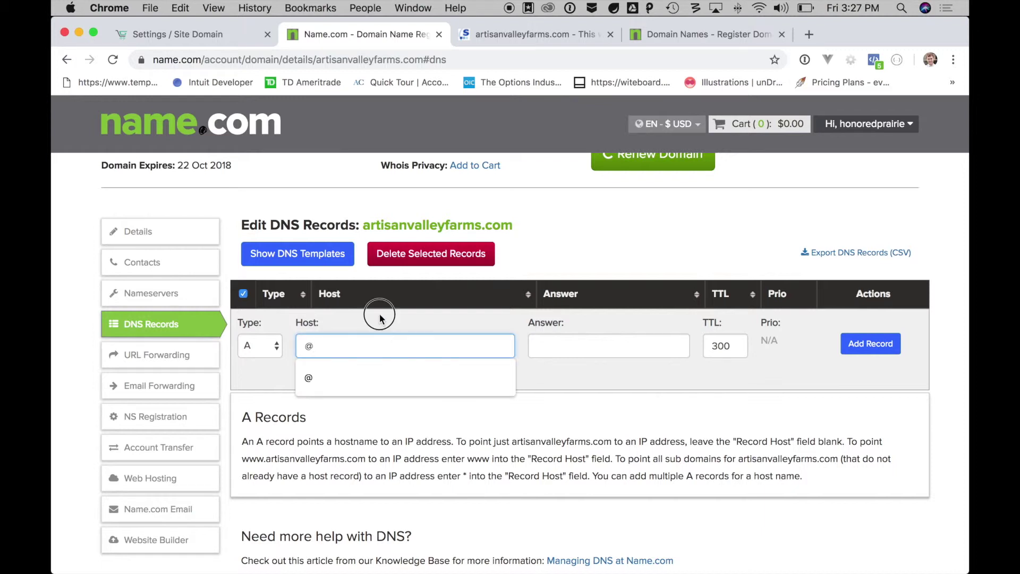
click(571, 348)
key(super+v)
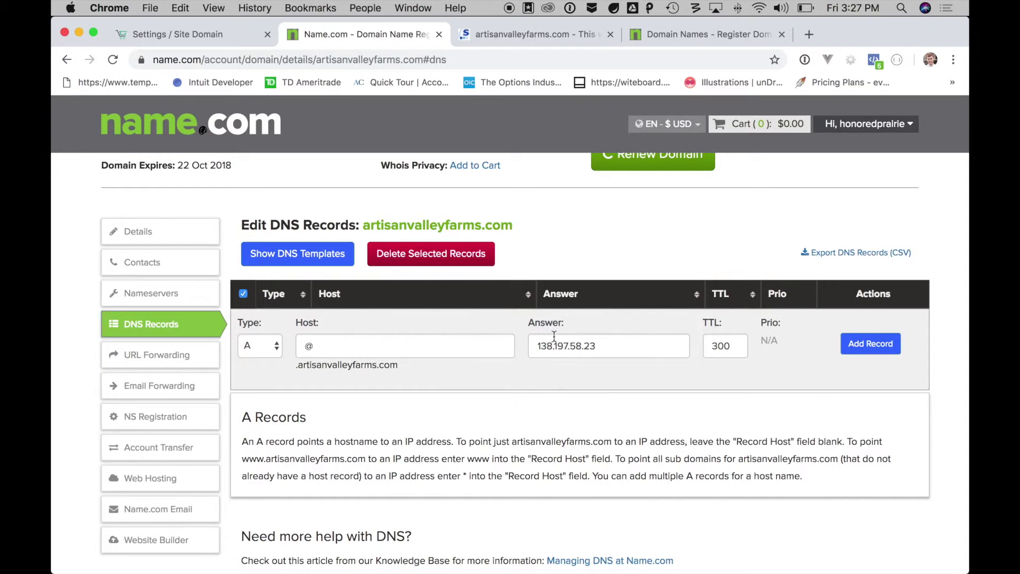
click(538, 346)
click(885, 348)
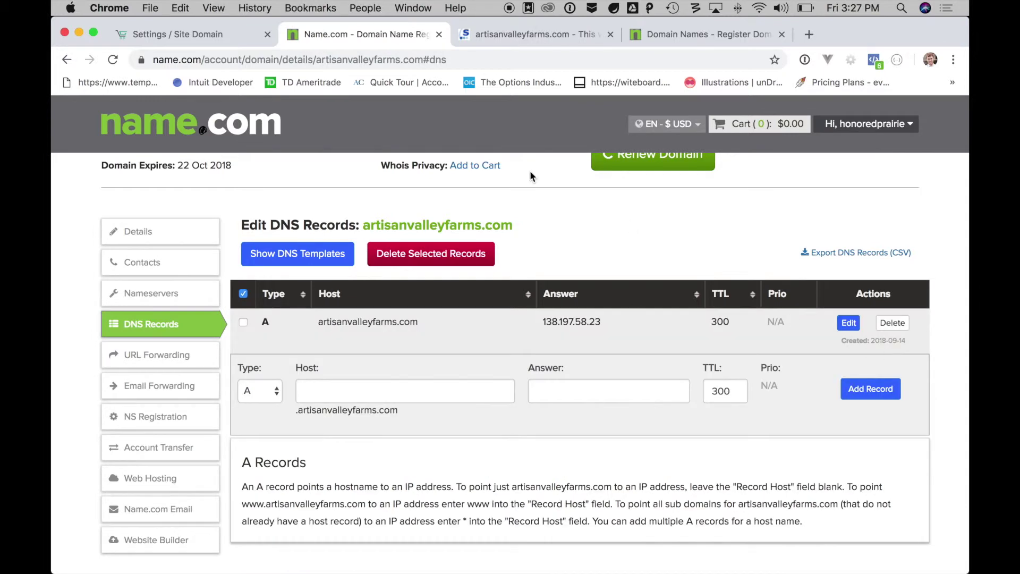
click(191, 34)
click(448, 346)
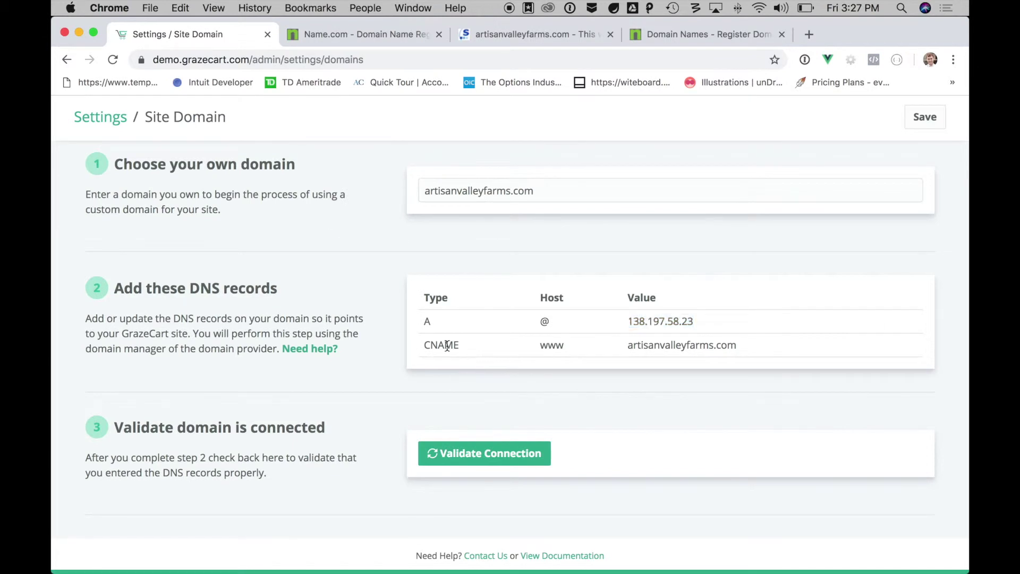
double_click(448, 345)
key(super+c)
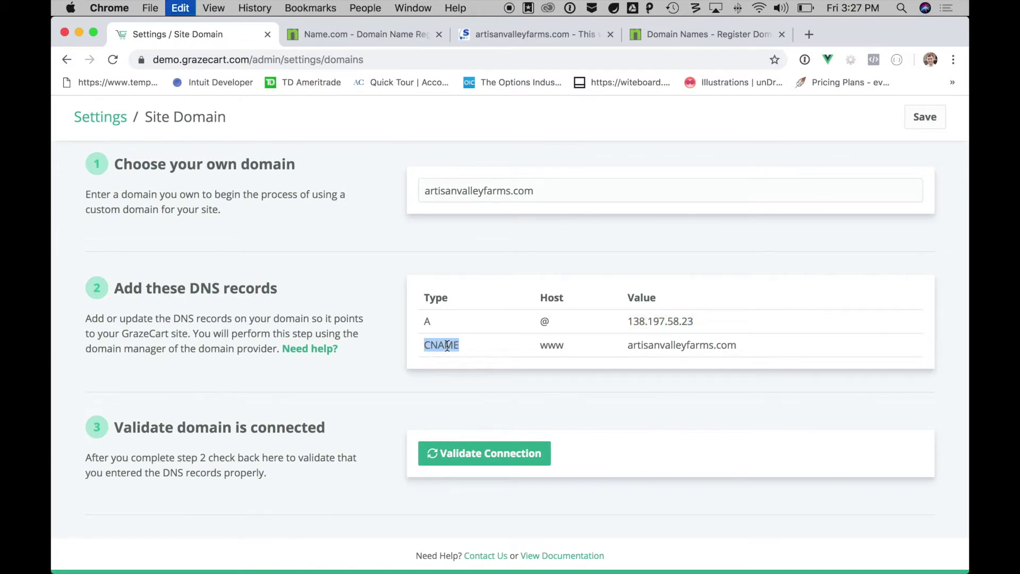
click(384, 34)
click(265, 389)
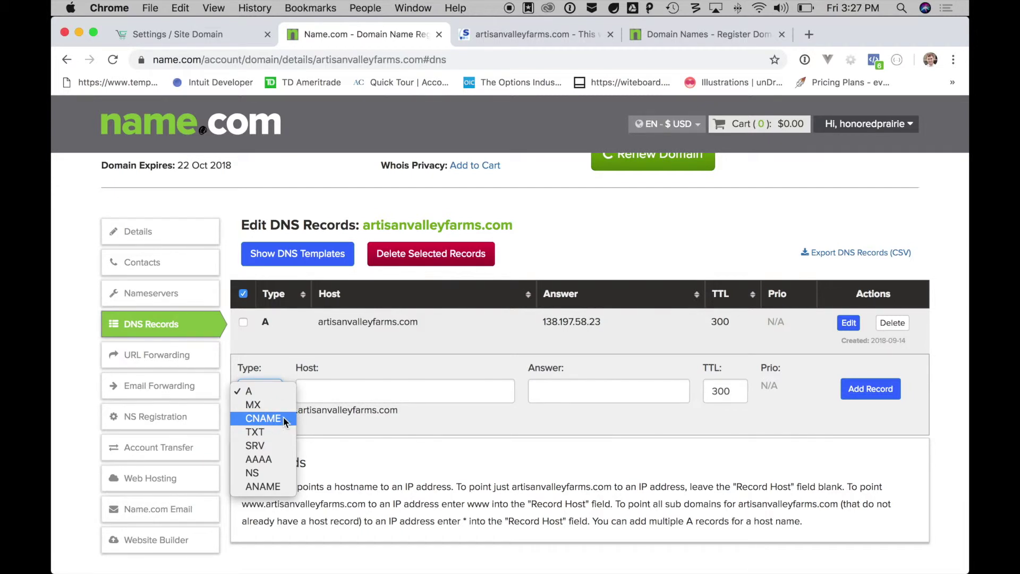
click(263, 418)
click(341, 398)
text(www)
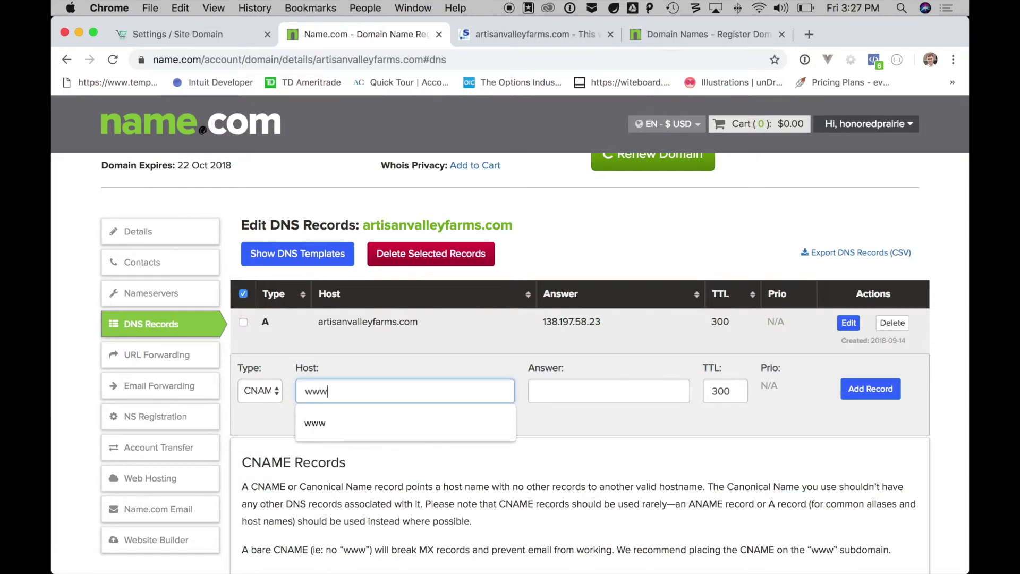
click(557, 389)
text(CNAME)
key(BackSpace)
key(BackSpace)
key(BackSpace)
key(BackSpace)
key(BackSpace)
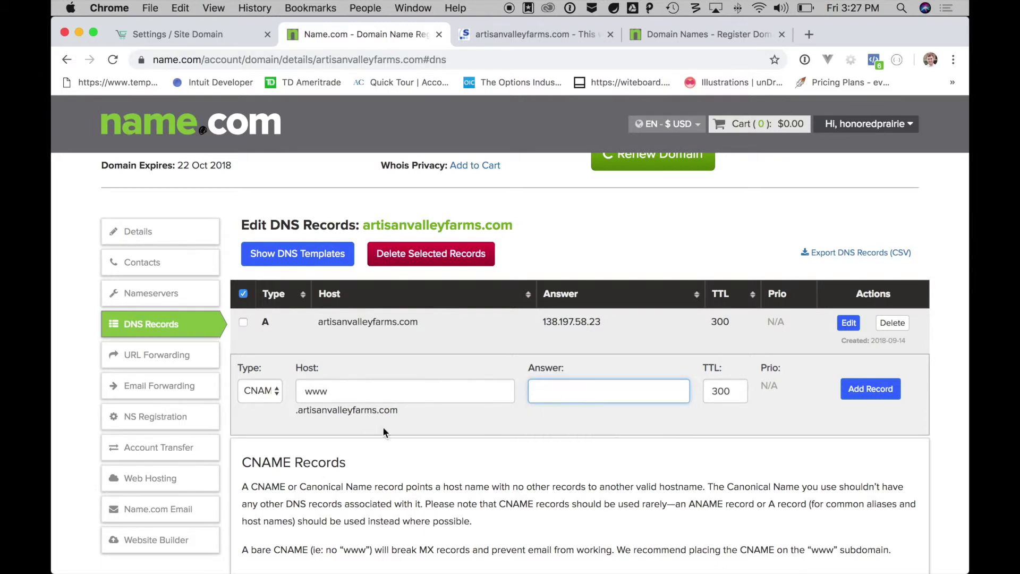
- Copy artisanvalleyfarms.com from GrazeCart's CNAME entry and add the www CNAME record in Name.com with it as the answer
click(198, 35)
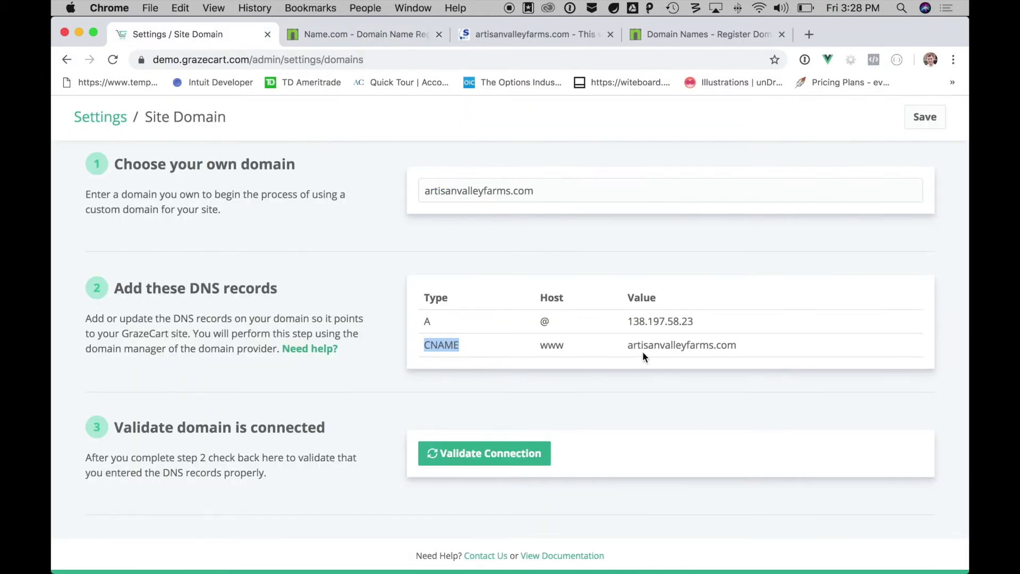
drag(738, 346, 629, 346)
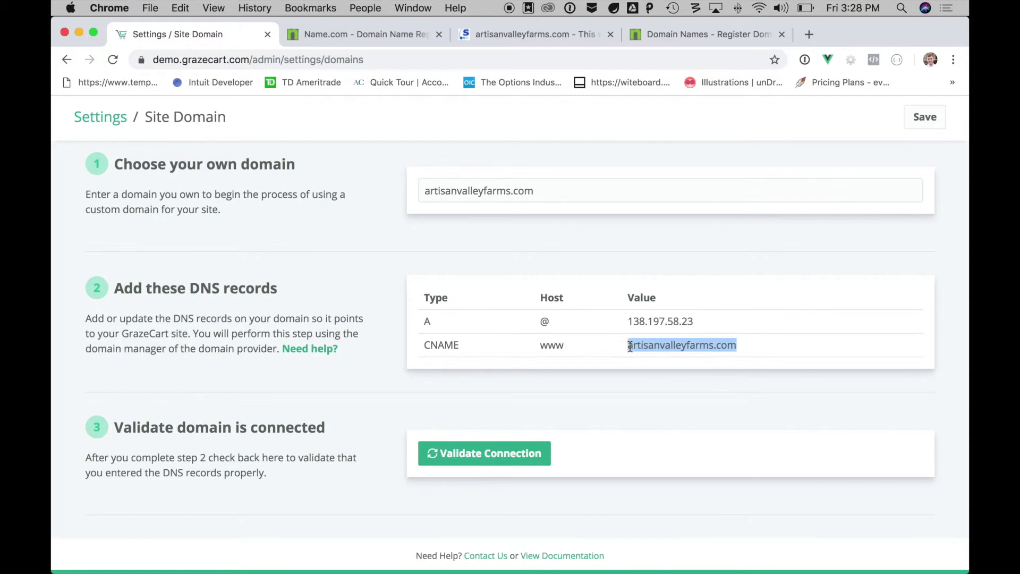
click(372, 35)
key(super+v)
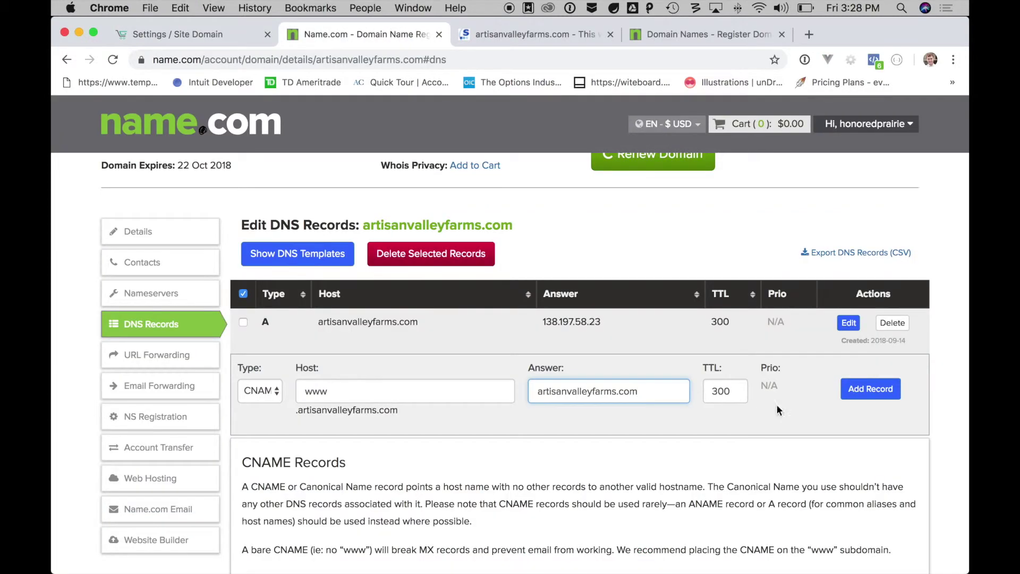
click(853, 393)
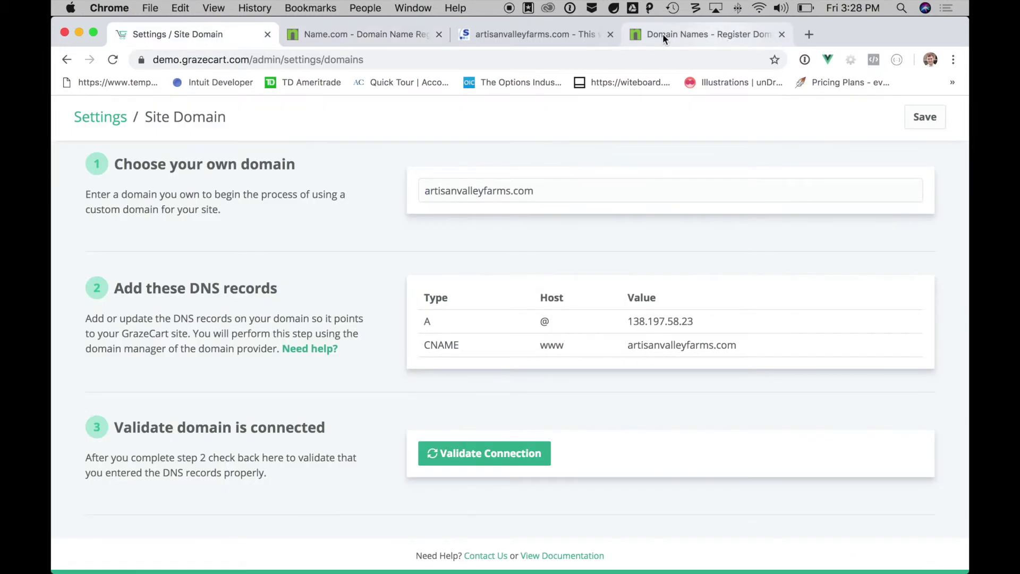
click(377, 35)
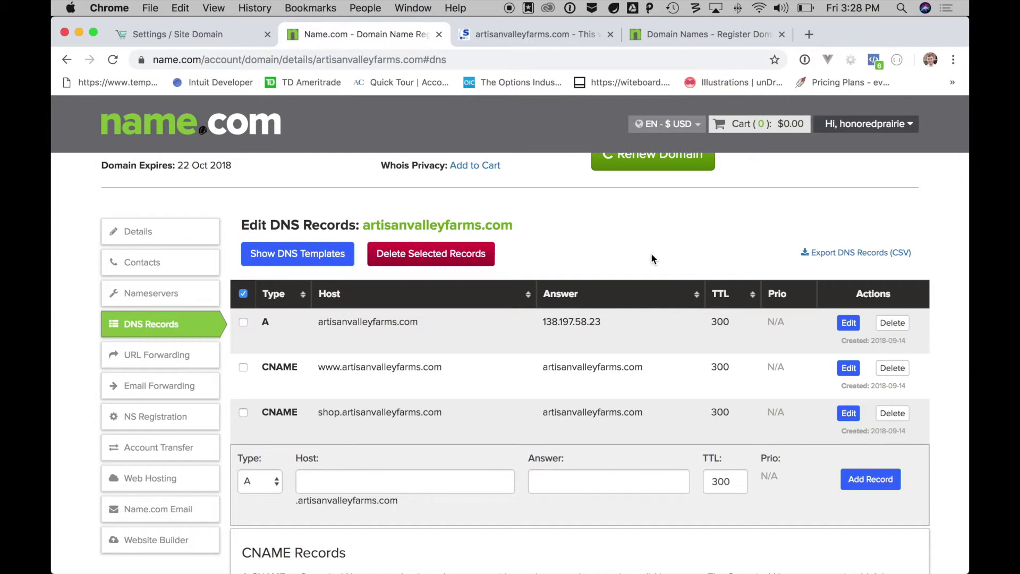
- Return to the GrazeCart site domain settings and validate the connection of artisanvalleyfarms.com
scroll(652, 253, up, 3)
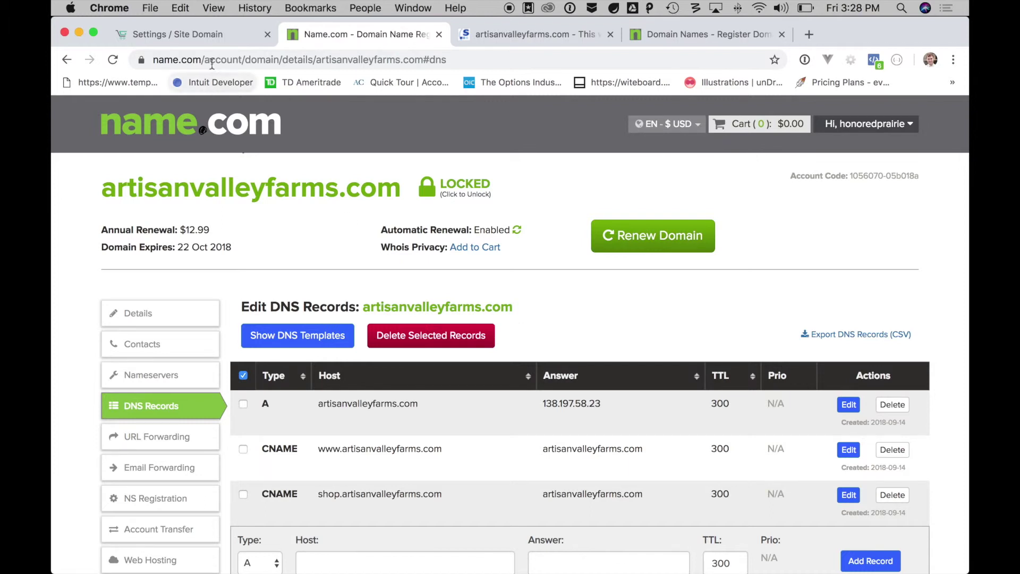
click(210, 34)
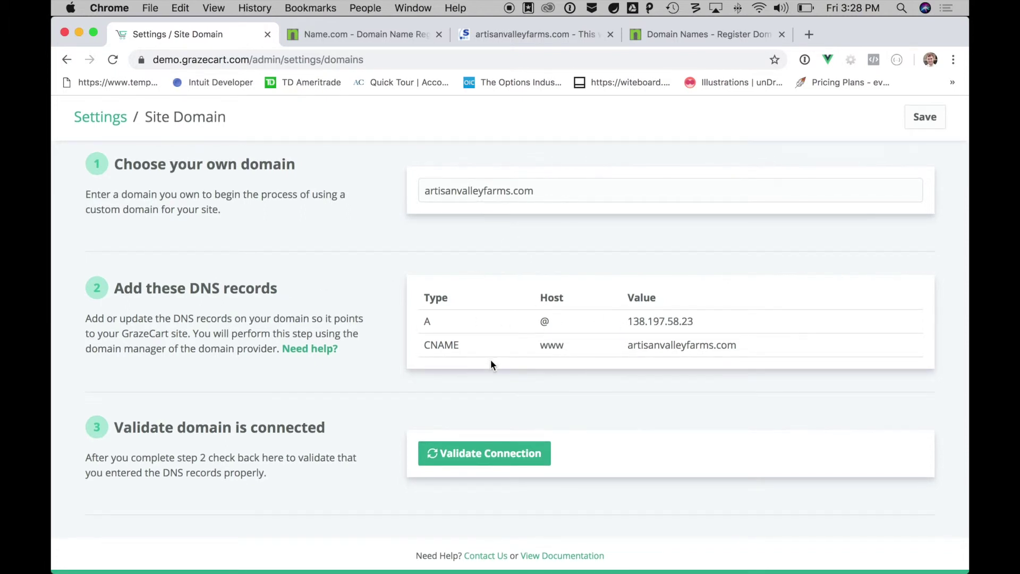
click(506, 465)
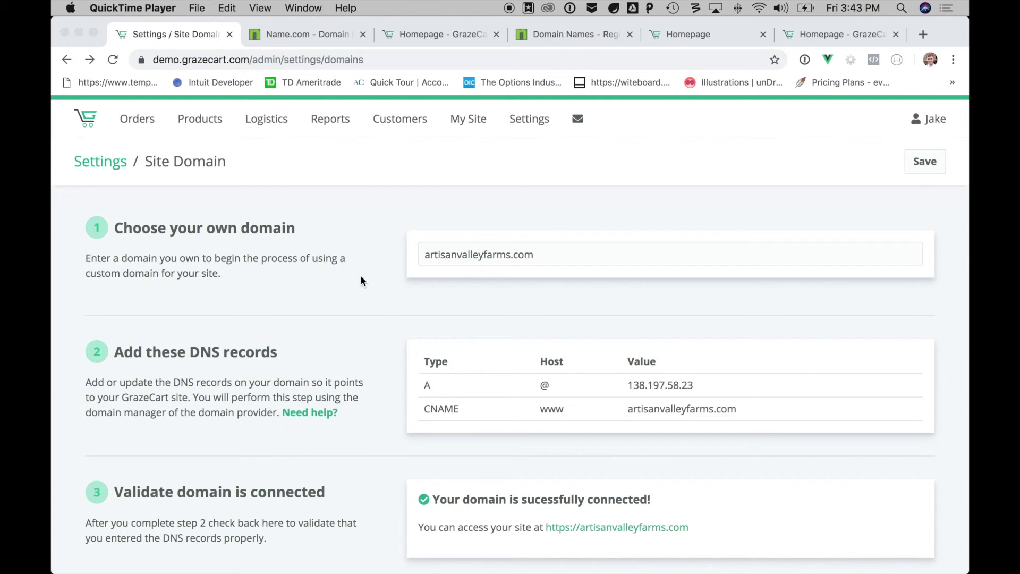
scroll(361, 279, down, 3)
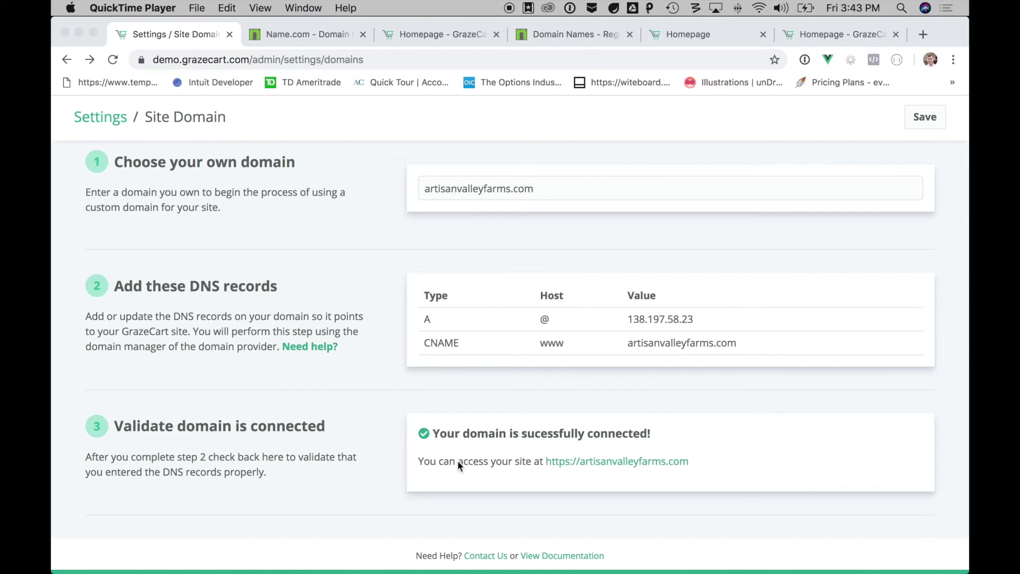
click(612, 470)
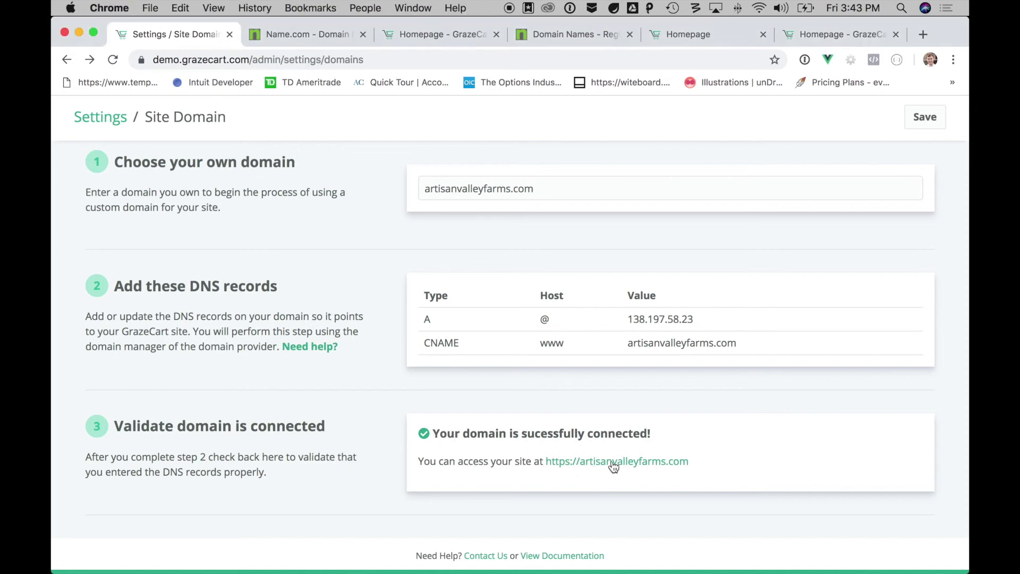
click(613, 464)
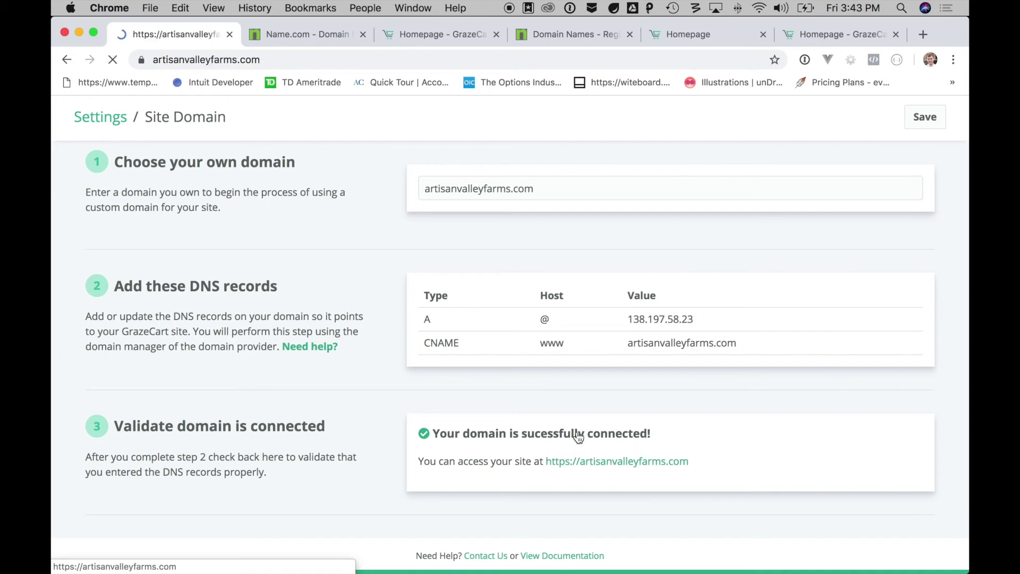
click(264, 60)
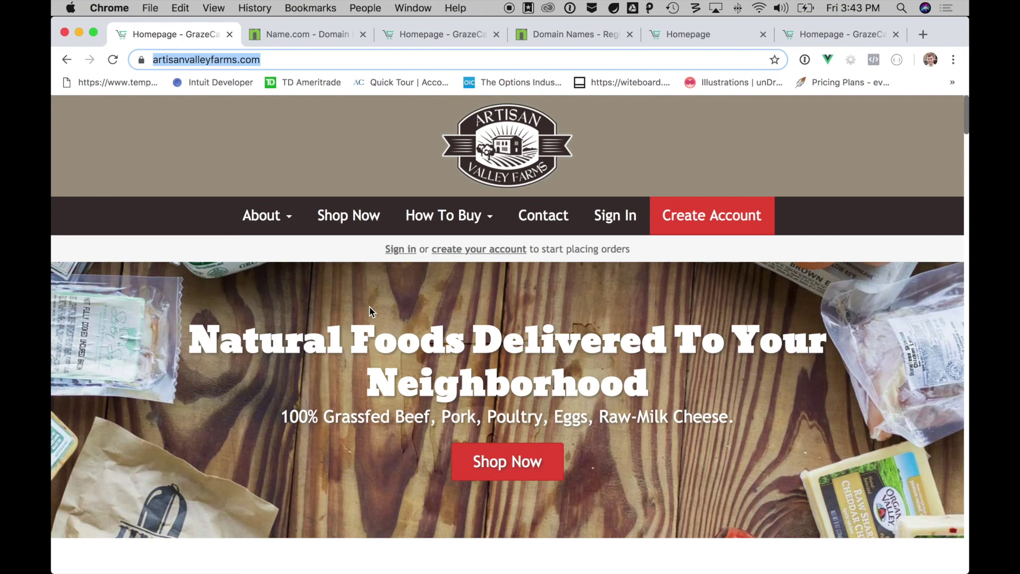
click(461, 326)
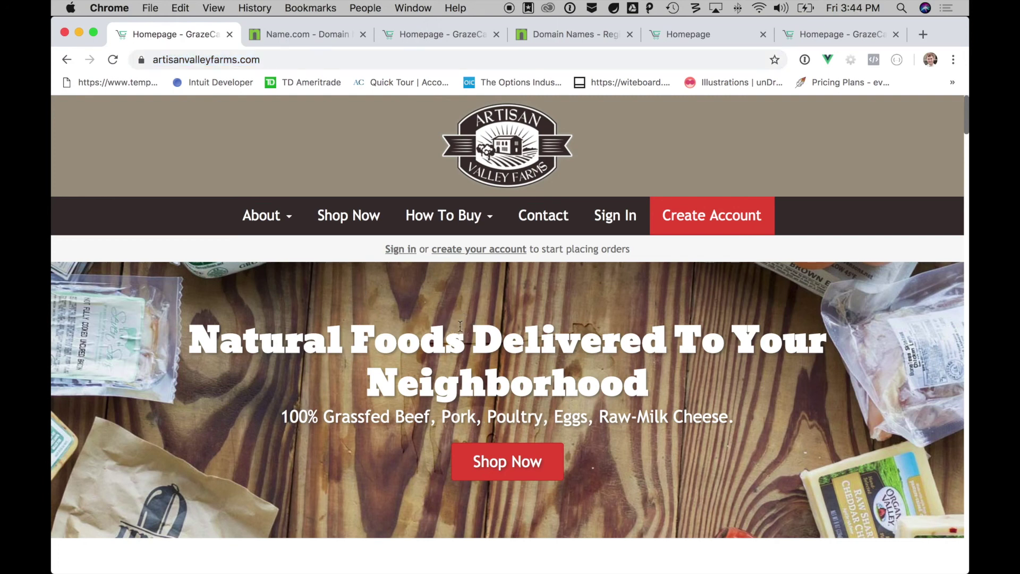